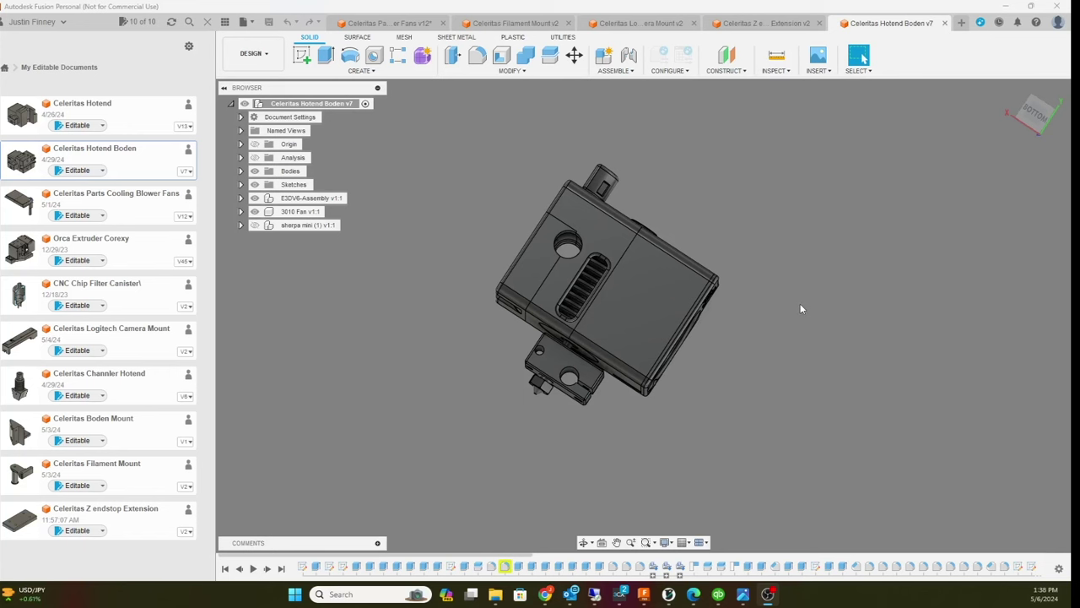
Temporarily show the sherpa mini extruder component to examine how it sits on the Boden hotend, and hide it again
{"action": "middle_click_drag", "start_coordinate": [803, 309], "coordinate": [829, 343]}
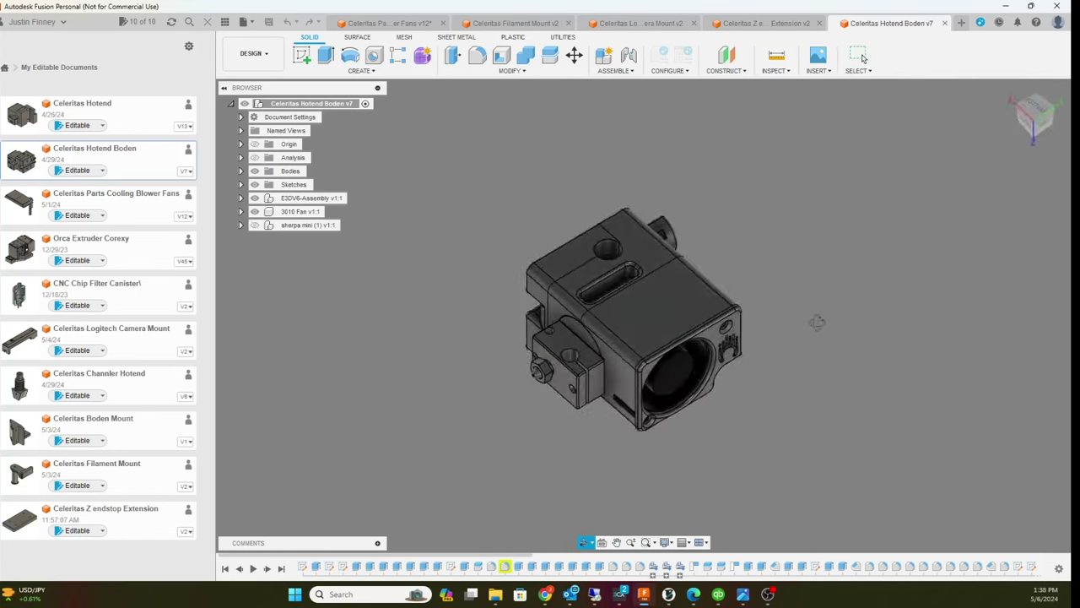
{"action": "middle_click_drag", "start_coordinate": [798, 282], "coordinate": [292, 311], "text": "shift"}
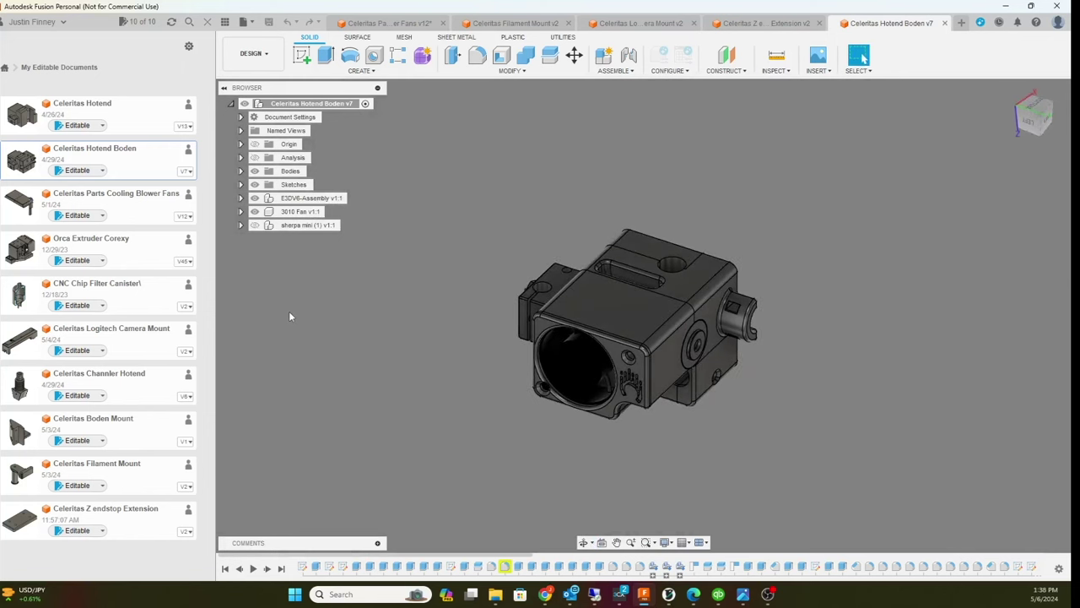
{"action": "mouse_move", "coordinate": [836, 338]}
{"action": "middle_mouse_down", "text": "shift"}
{"action": "mouse_move", "coordinate": [815, 287]}
{"action": "mouse_move", "coordinate": [782, 272]}
{"action": "mouse_move", "coordinate": [853, 329]}
{"action": "mouse_move", "coordinate": [771, 220]}
{"action": "mouse_move", "coordinate": [781, 214]}
{"action": "mouse_move", "coordinate": [796, 249]}
{"action": "mouse_move", "coordinate": [837, 271]}
{"action": "middle_mouse_up", "text": "shift"}
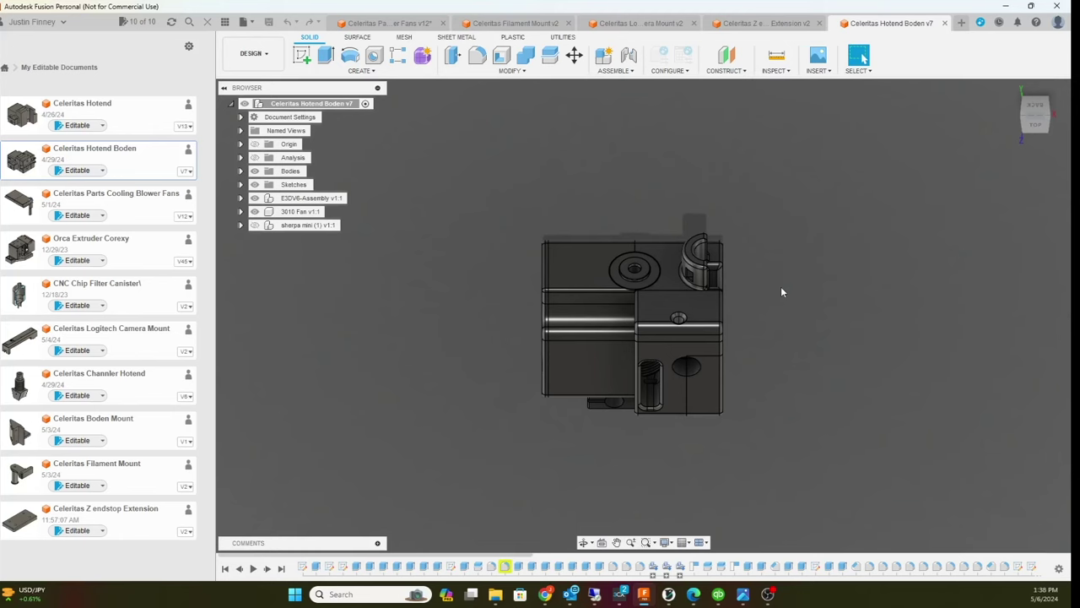
{"action": "middle_click_drag", "start_coordinate": [772, 293], "coordinate": [798, 275], "text": "shift"}
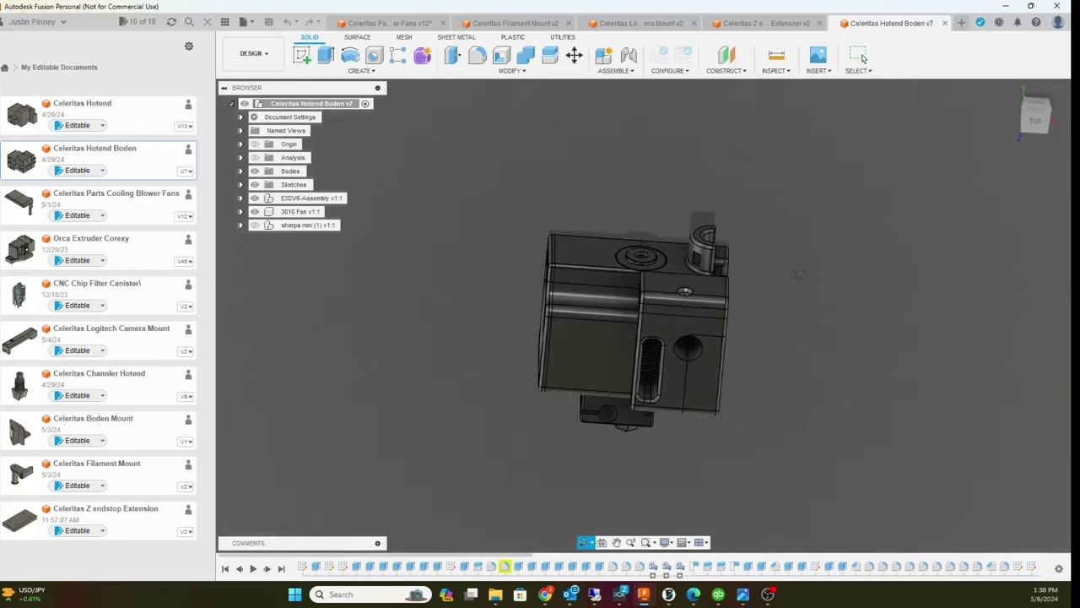
{"action": "left_click", "coordinate": [254, 225]}
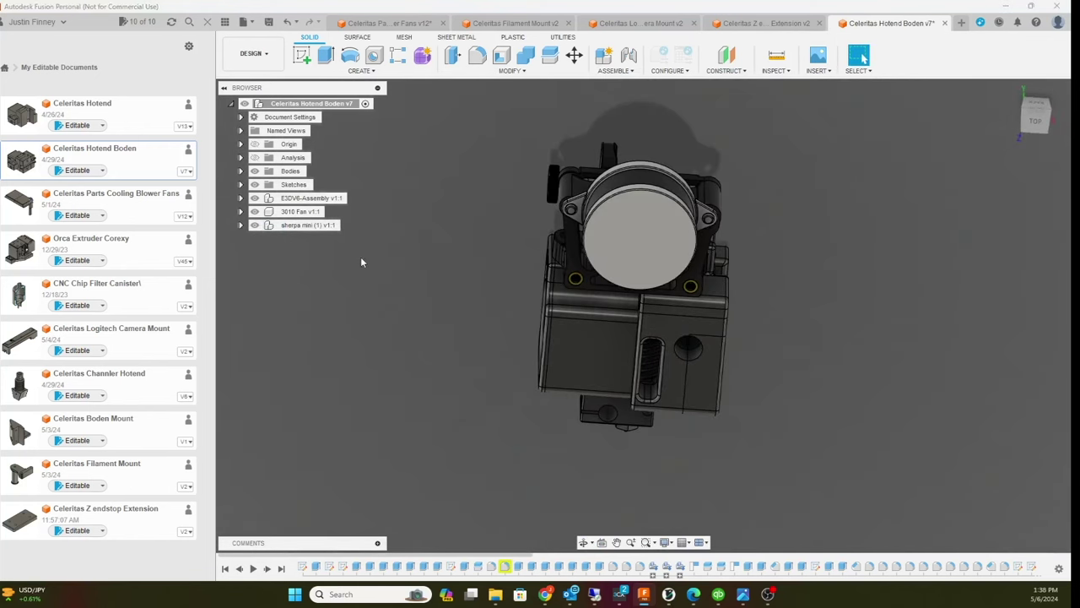
{"action": "middle_click_drag", "start_coordinate": [361, 262], "coordinate": [501, 425], "text": "shift"}
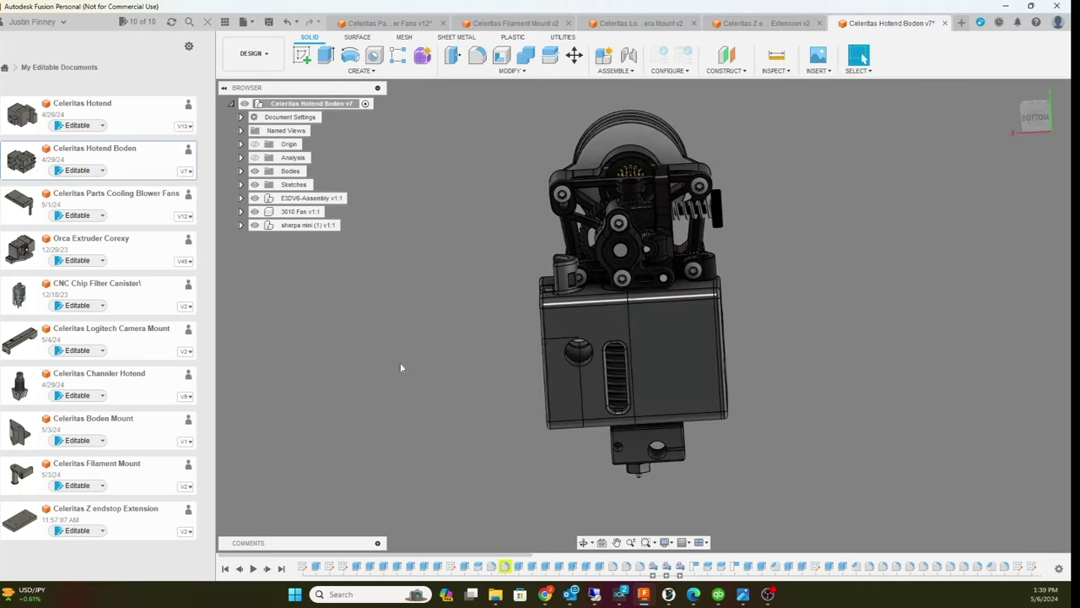
{"action": "left_click", "coordinate": [254, 225]}
Open the Celeritas Channler Hotend design and examine the finned heat sink and tapered block from several angles
{"action": "middle_click_drag", "start_coordinate": [824, 318], "coordinate": [897, 169], "text": "shift"}
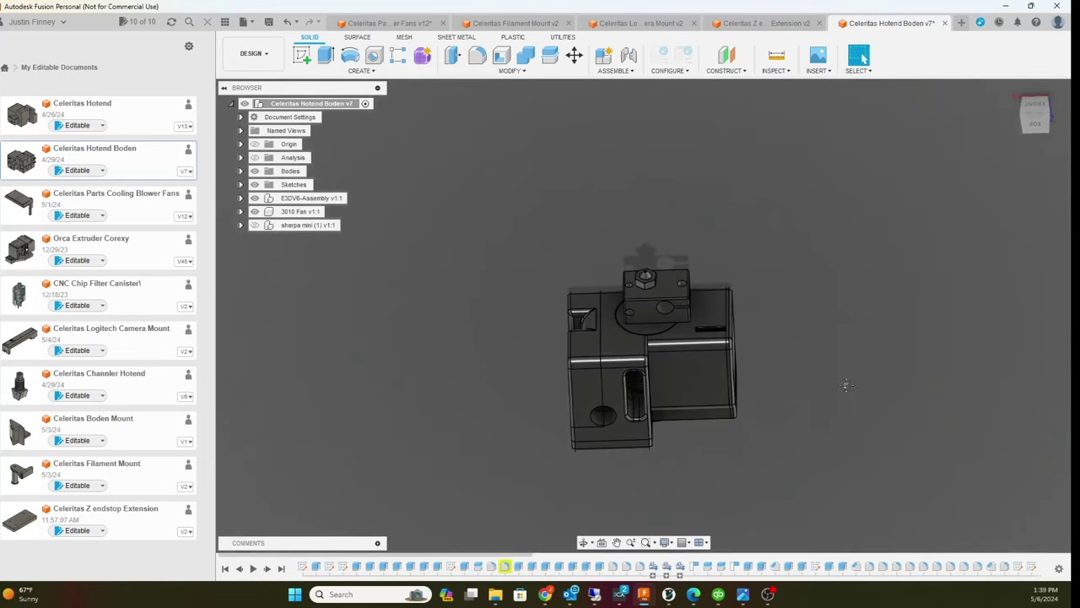
{"action": "middle_click_drag", "start_coordinate": [844, 381], "coordinate": [837, 482], "text": "shift"}
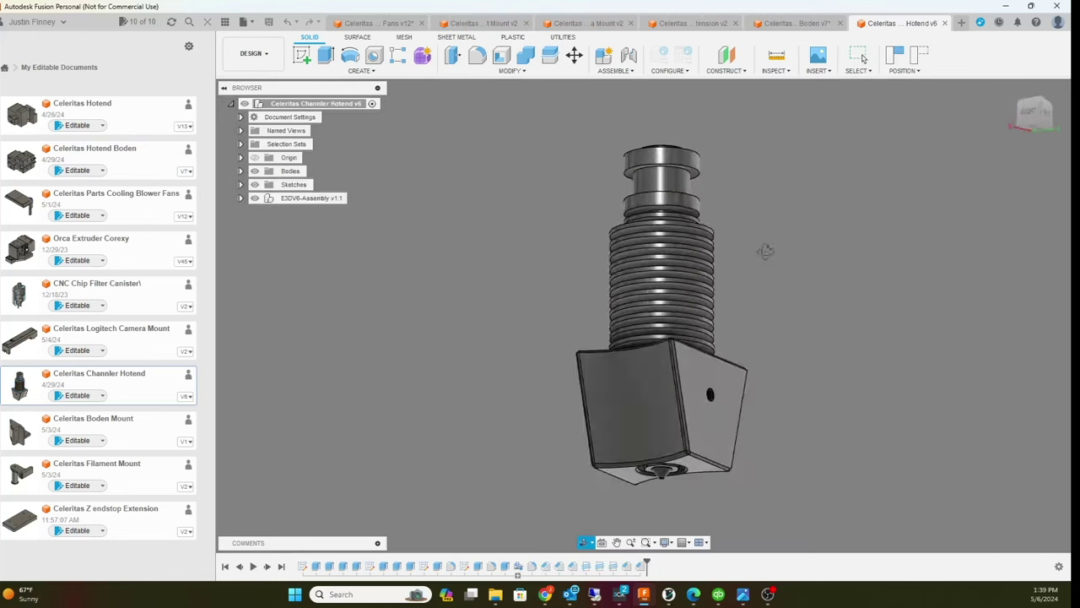
{"action": "middle_click_drag", "start_coordinate": [765, 251], "coordinate": [891, 240], "text": "shift"}
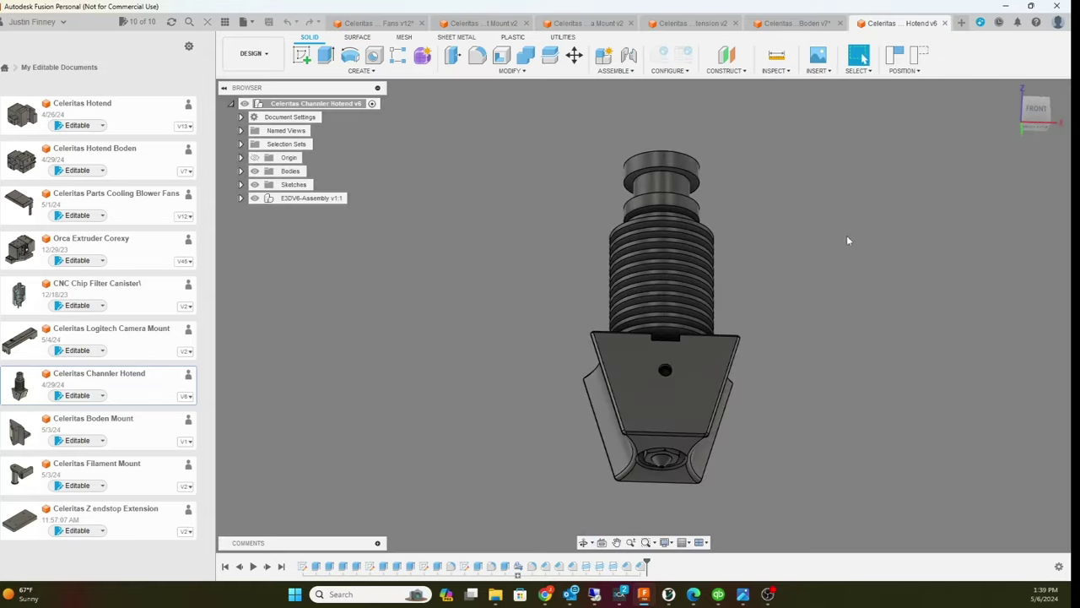
Return to the Celeritas Hotend Boden design and examine the housing's fan side, rod-lock side, mounting holes, slot and heater block
{"action": "left_click", "coordinate": [792, 23]}
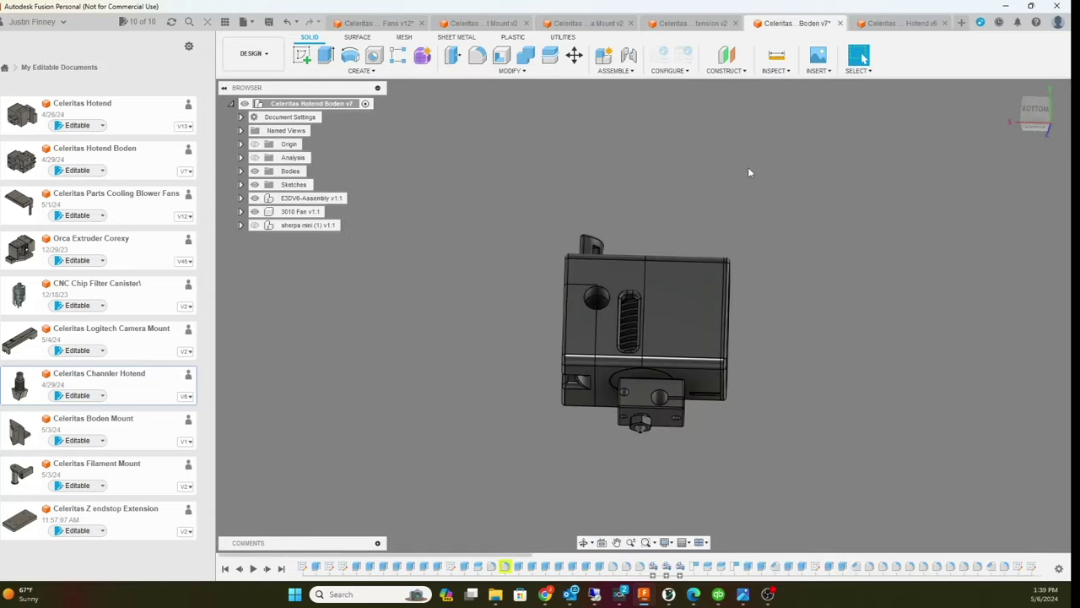
{"action": "scroll", "coordinate": [748, 167], "scroll_direction": "up", "scroll_amount": 3}
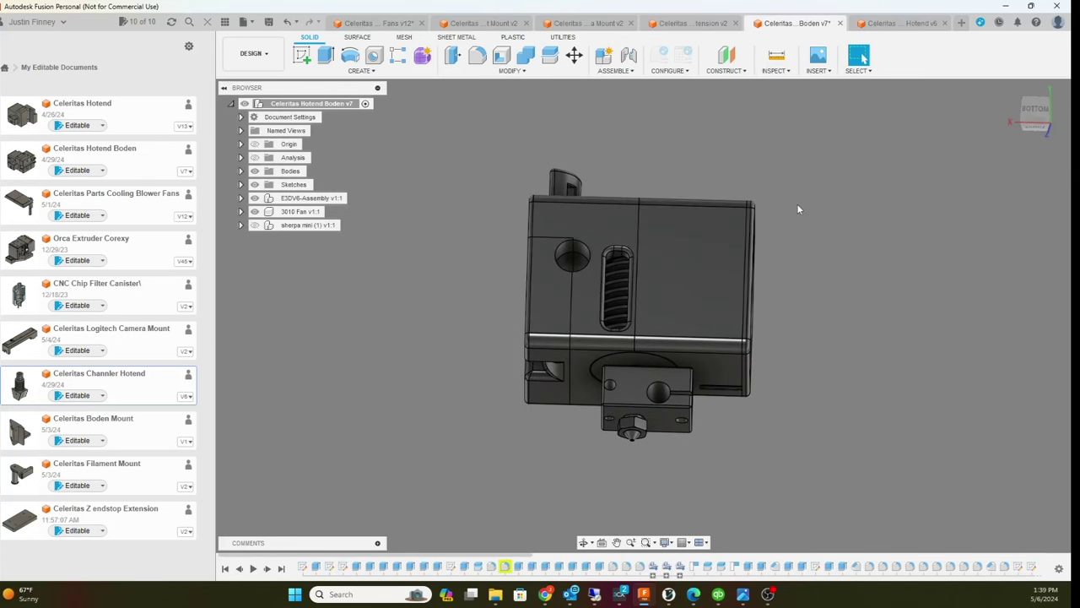
{"action": "middle_click_drag", "start_coordinate": [798, 207], "coordinate": [705, 132], "text": "shift"}
{"action": "middle_click_drag", "start_coordinate": [733, 170], "coordinate": [862, 57], "text": "shift"}
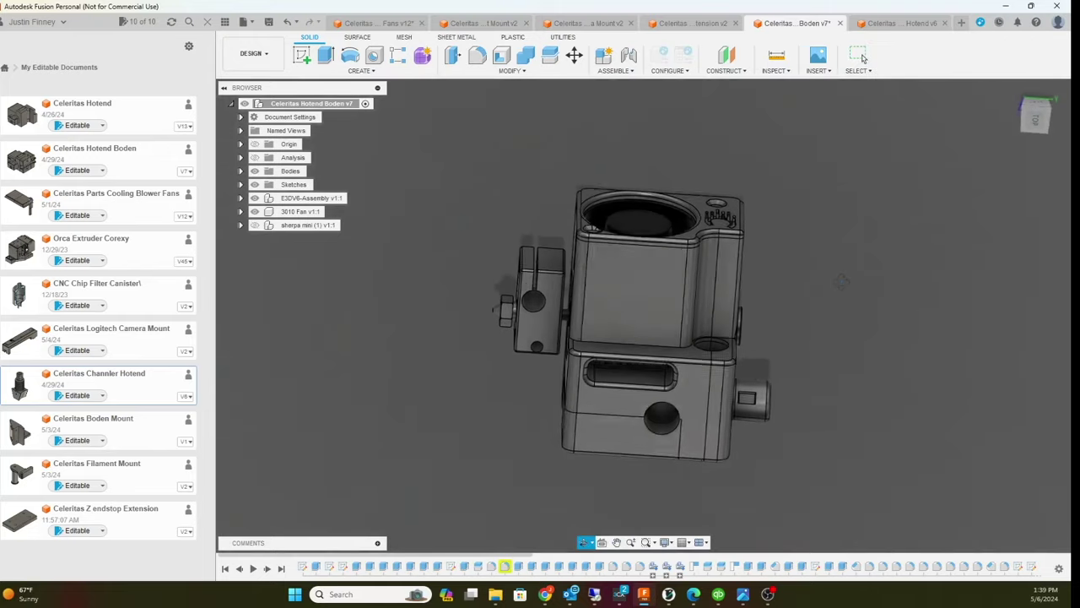
{"action": "middle_click_drag", "start_coordinate": [863, 58], "coordinate": [696, 250], "text": "shift"}
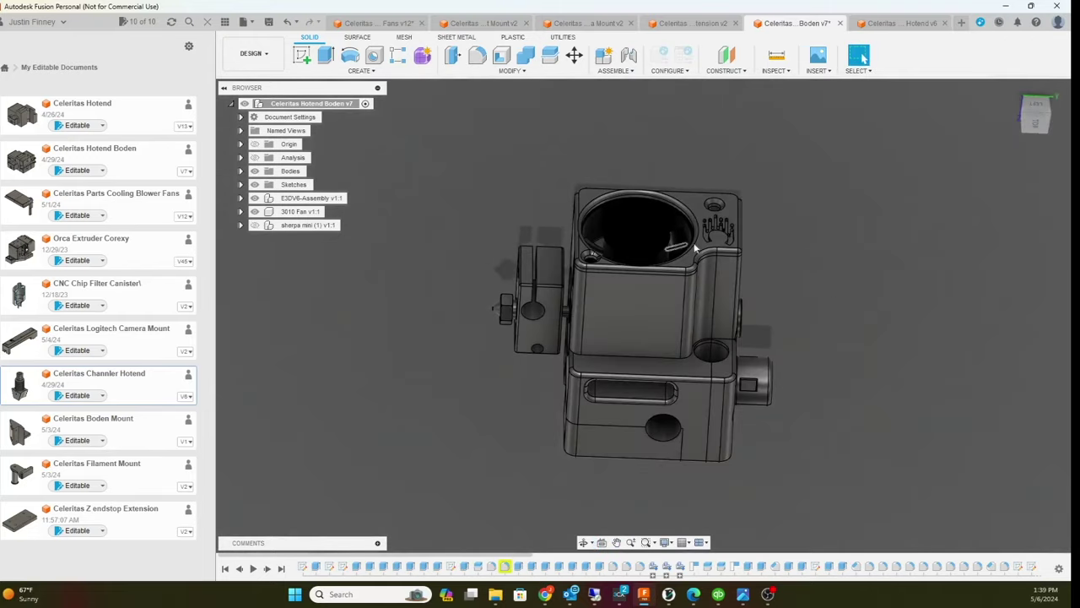
{"action": "middle_click_drag", "start_coordinate": [817, 226], "coordinate": [776, 290]}
{"action": "middle_click_drag", "start_coordinate": [850, 367], "coordinate": [878, 260], "text": "shift"}
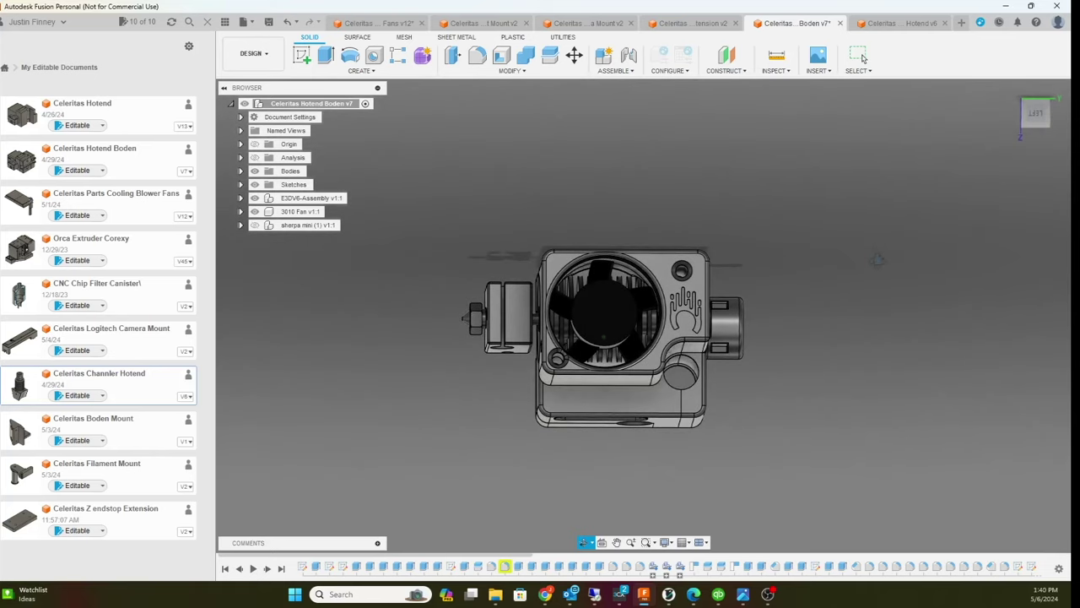
{"action": "middle_click_drag", "start_coordinate": [878, 260], "coordinate": [864, 266], "text": "shift"}
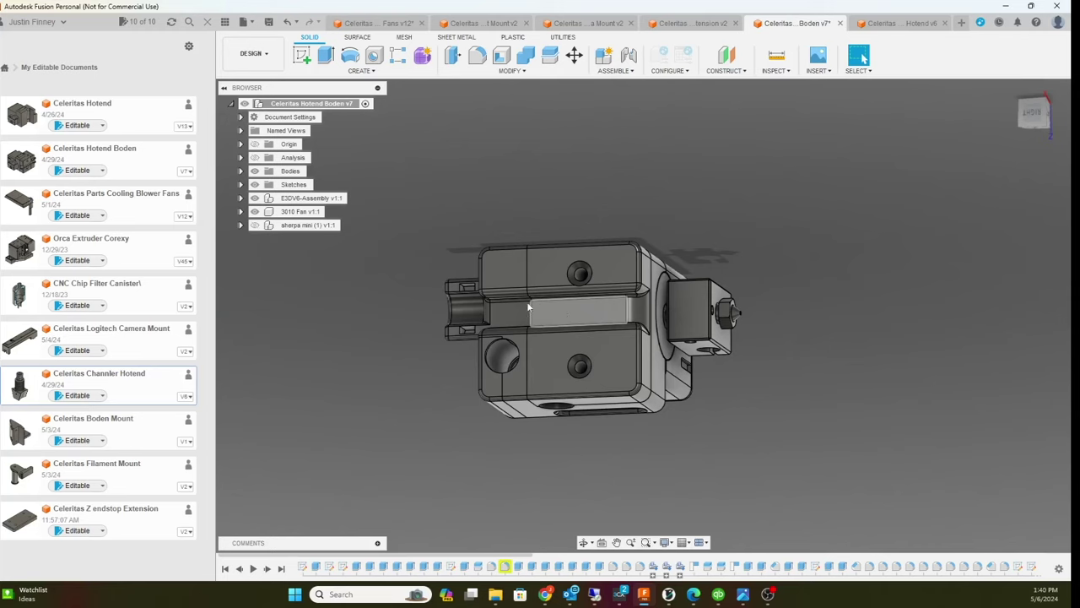
{"action": "middle_click_drag", "start_coordinate": [585, 196], "coordinate": [698, 291], "text": "shift"}
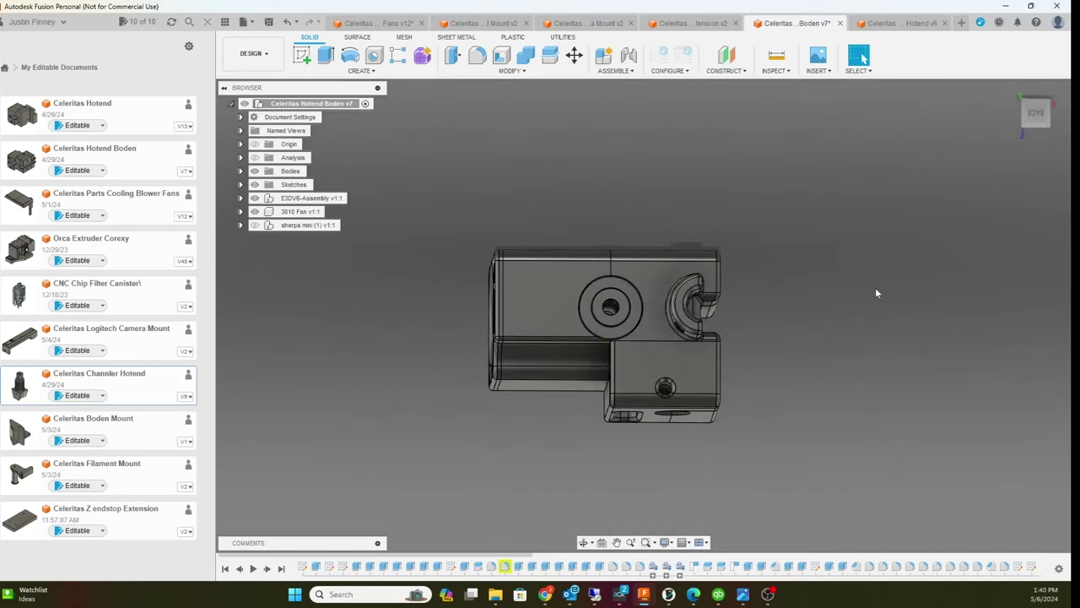
{"action": "middle_click_drag", "start_coordinate": [876, 293], "coordinate": [789, 274], "text": "shift"}
{"action": "middle_click_drag", "start_coordinate": [682, 342], "coordinate": [635, 349], "text": "shift"}
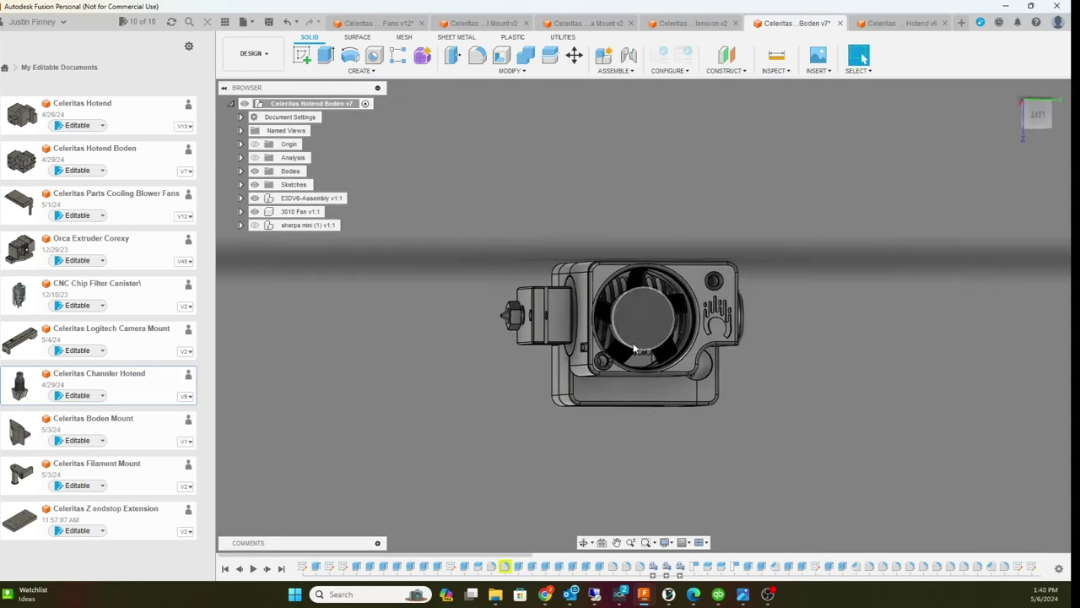
{"action": "middle_click_drag", "start_coordinate": [786, 191], "coordinate": [793, 307], "text": "shift"}
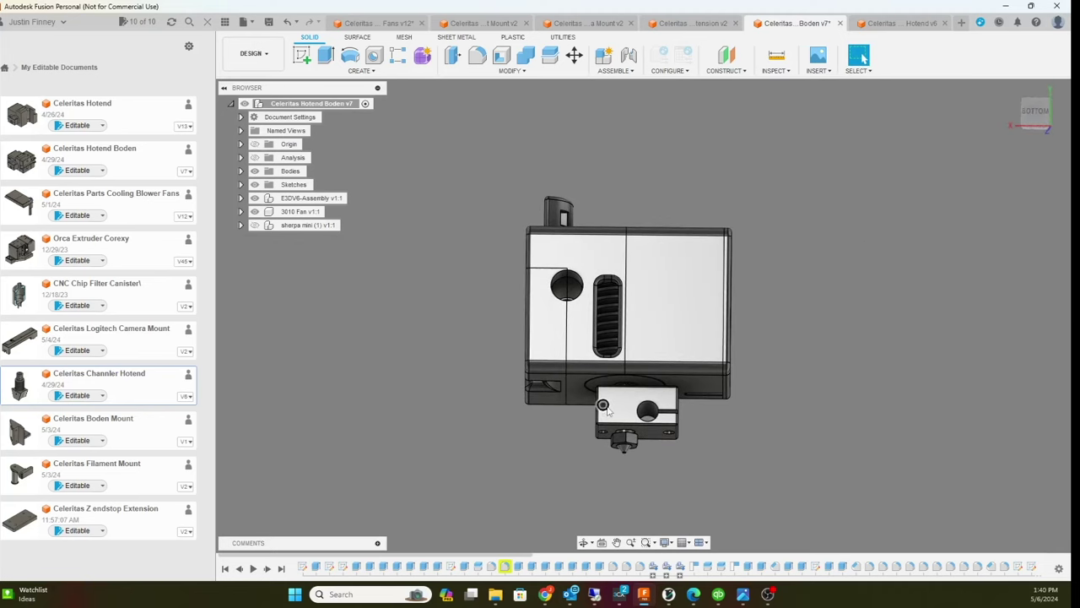
{"action": "middle_click_drag", "start_coordinate": [816, 271], "coordinate": [862, 58], "text": "shift"}
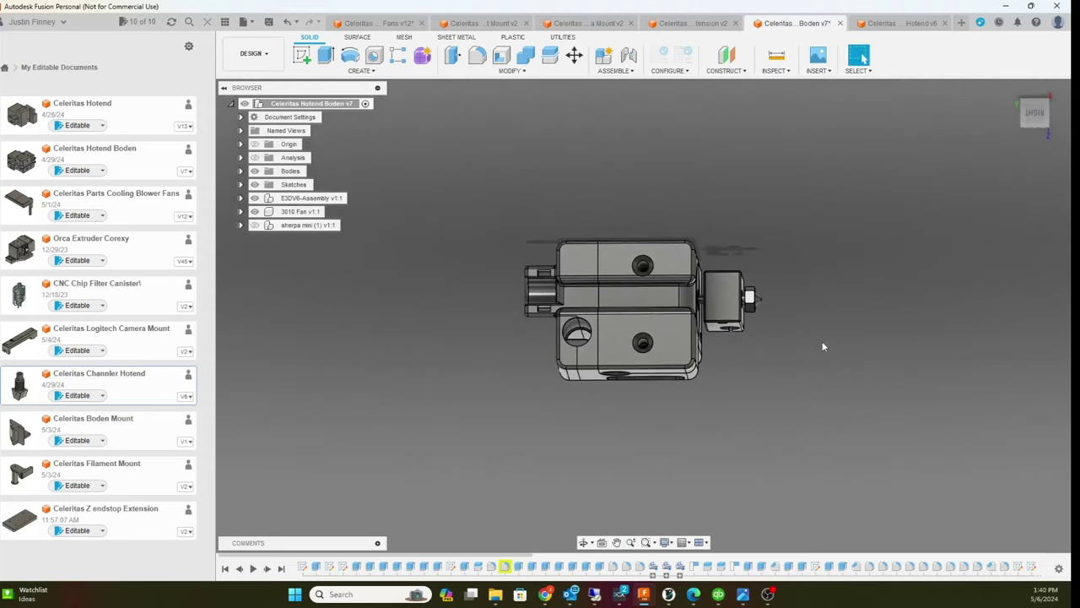
{"action": "middle_click_drag", "start_coordinate": [822, 341], "coordinate": [820, 276], "text": "shift"}
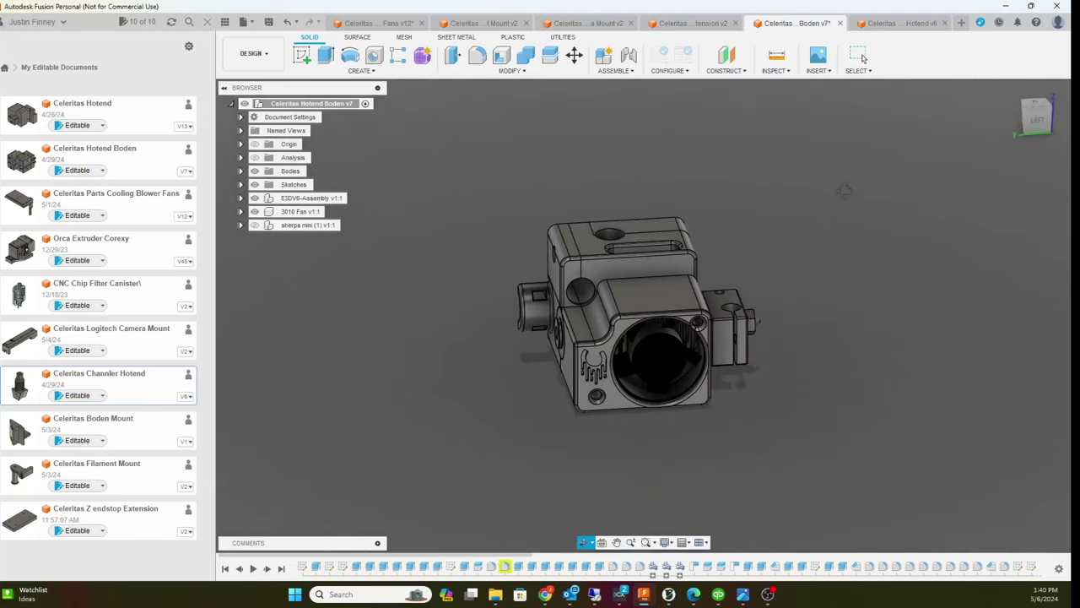
{"action": "middle_click_drag", "start_coordinate": [837, 199], "coordinate": [639, 169], "text": "shift"}
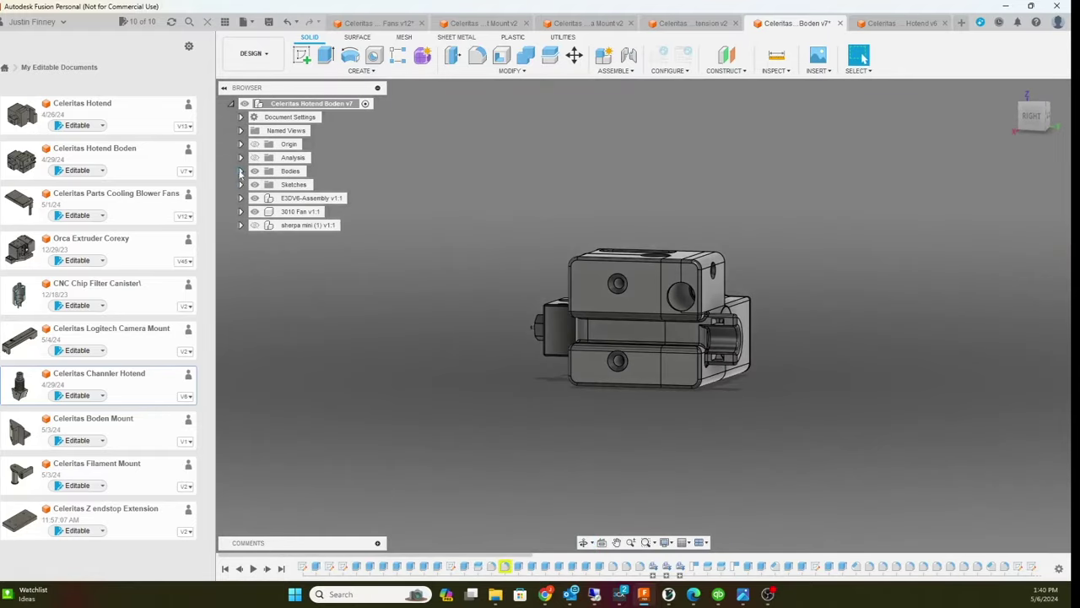
Temporarily hide the Celeritas Hotend Fan Block body to examine the heat sink and fan, and show it again
{"action": "left_click", "coordinate": [241, 172]}
{"action": "middle_click_drag", "start_coordinate": [945, 291], "coordinate": [862, 58], "text": "shift"}
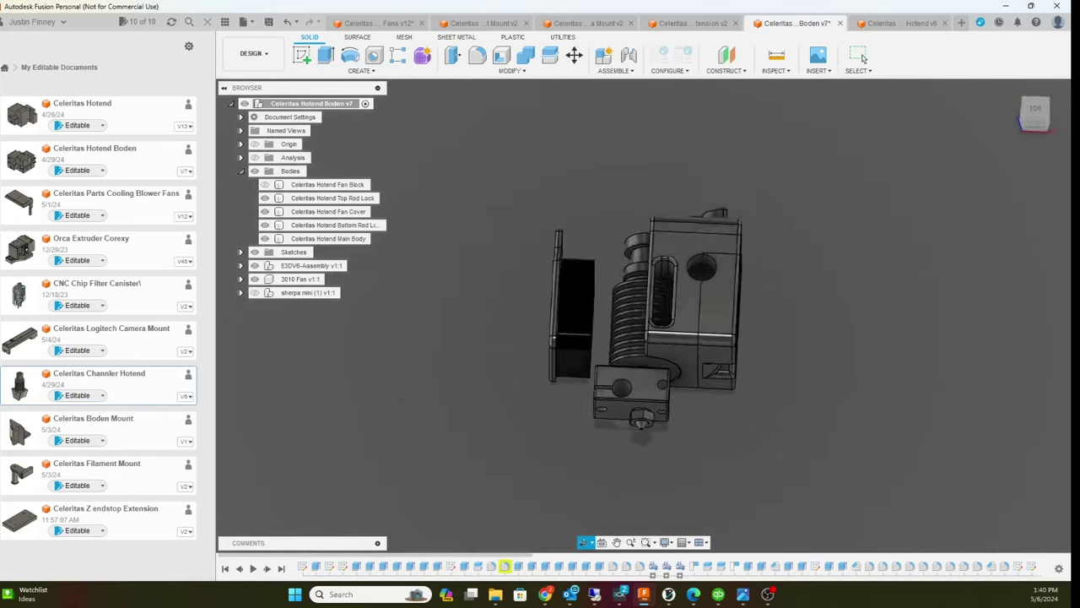
{"action": "key", "text": "F6"}
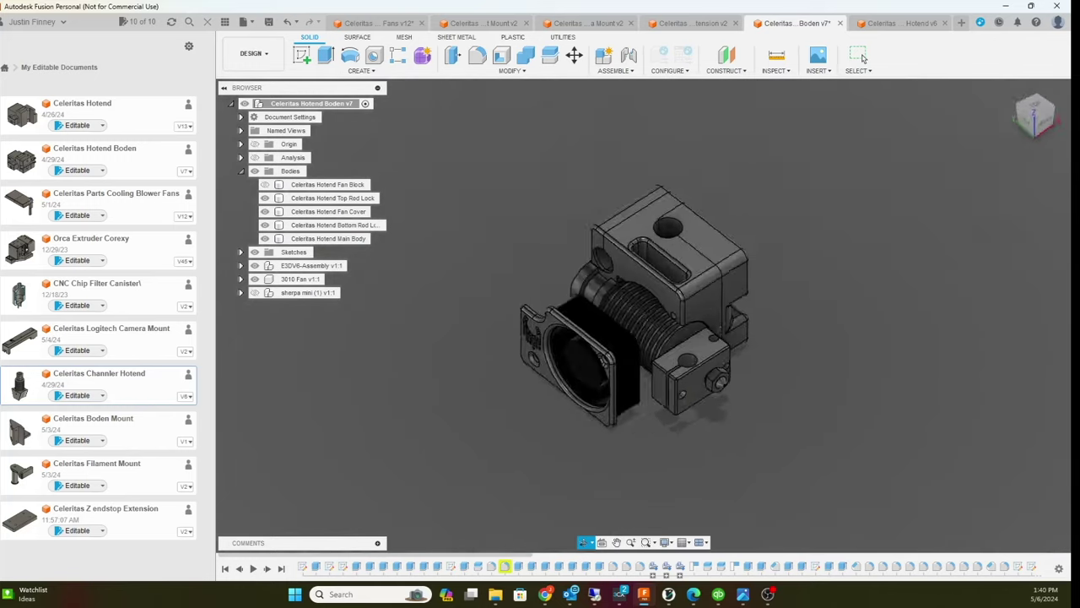
{"action": "middle_click_drag", "start_coordinate": [863, 57], "coordinate": [785, 252], "text": "shift"}
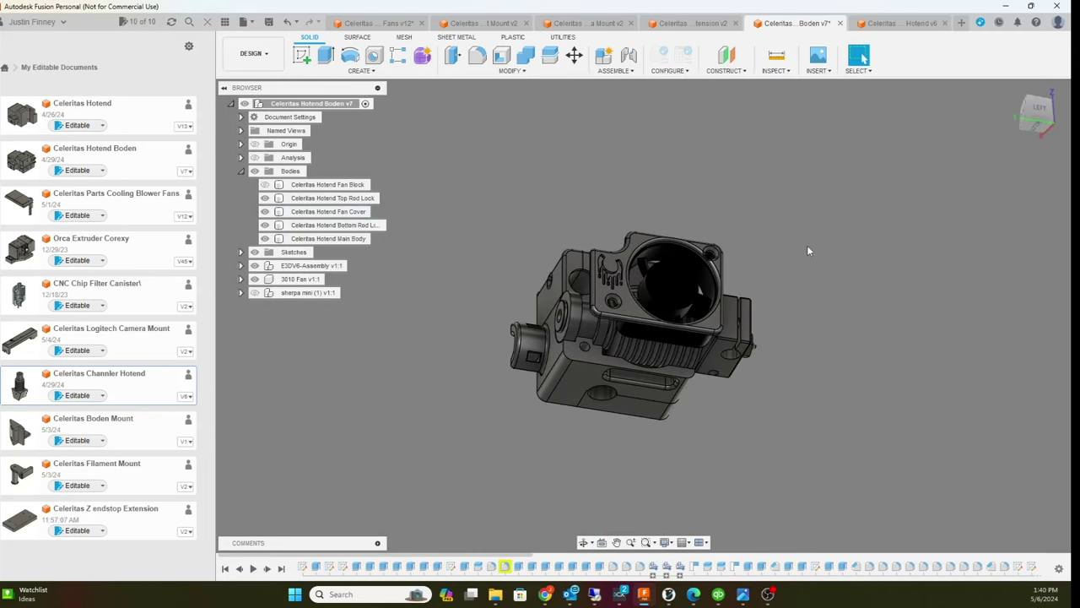
{"action": "middle_click_drag", "start_coordinate": [806, 251], "coordinate": [856, 282], "text": "shift"}
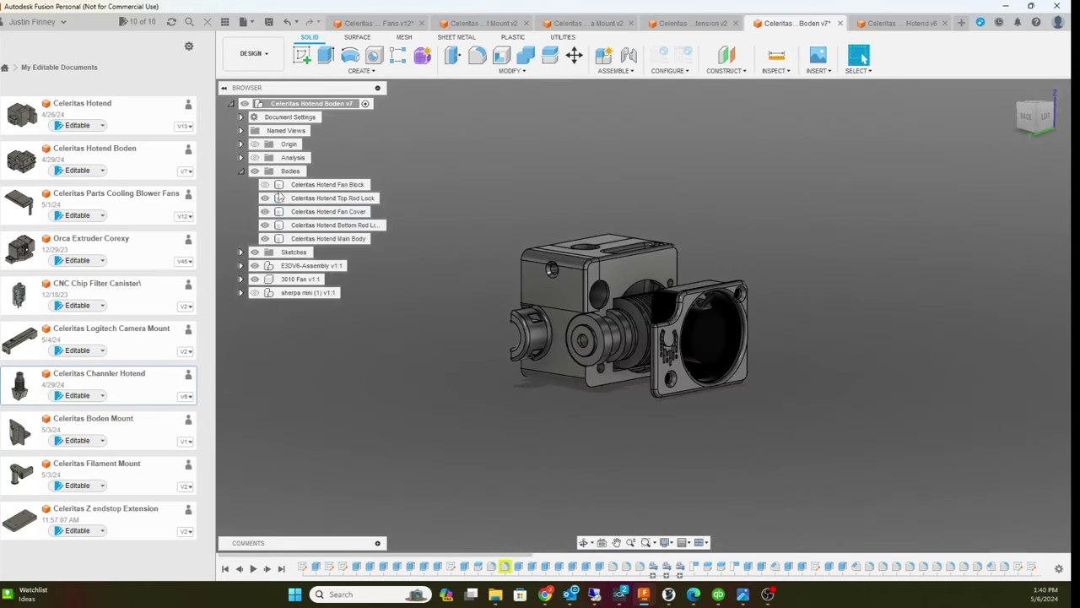
{"action": "left_click", "coordinate": [265, 184]}
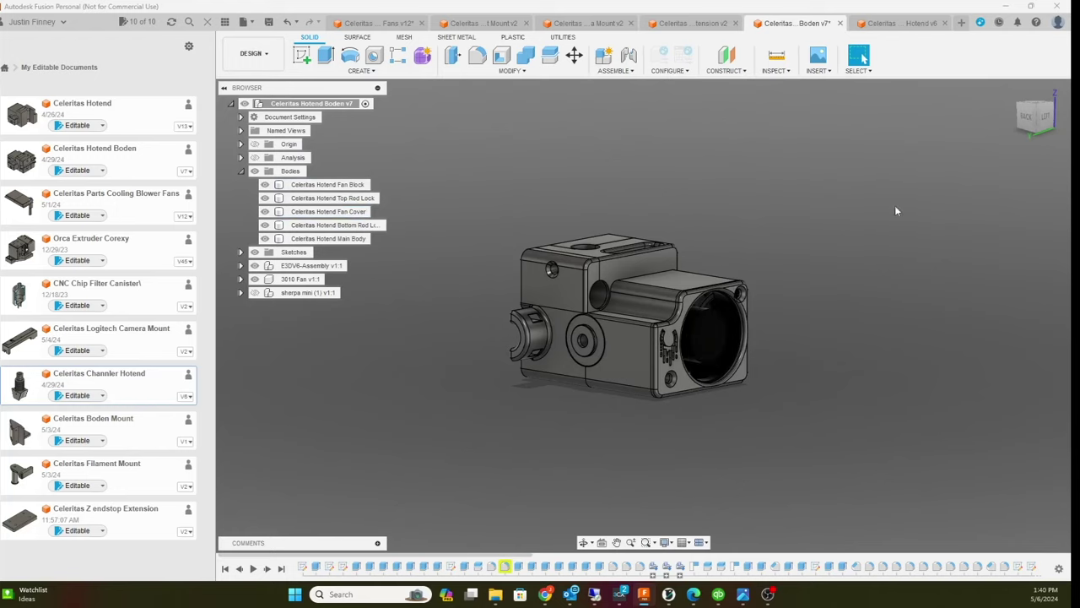
Temporarily hide the Celeritas Hotend Top Rod Lock body to examine the upper rod channel, and show it again
{"action": "middle_click_drag", "start_coordinate": [895, 210], "coordinate": [874, 181], "text": "shift"}
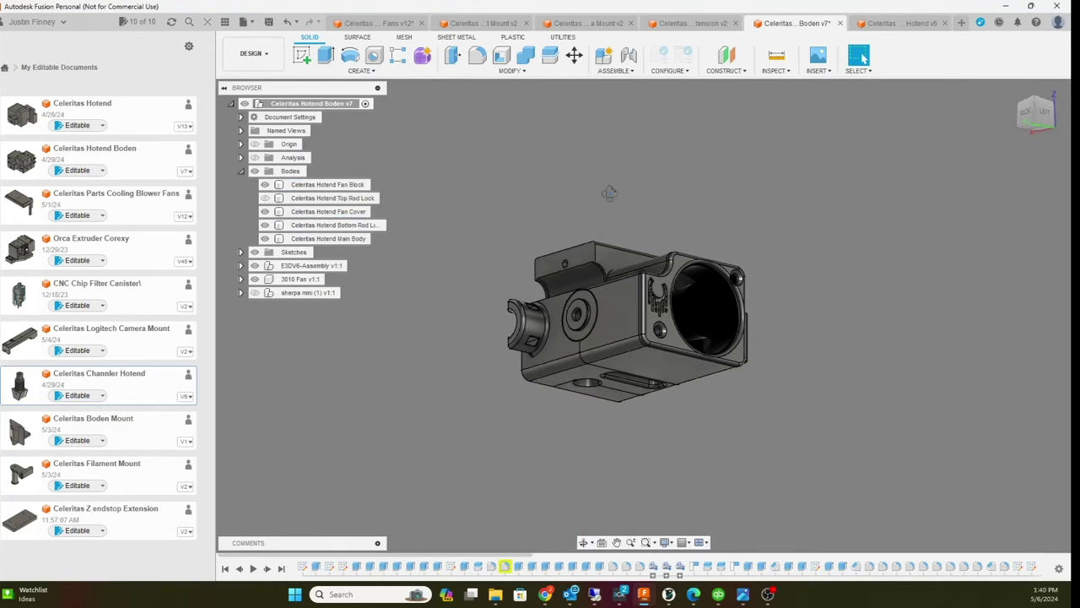
{"action": "middle_click_drag", "start_coordinate": [610, 194], "coordinate": [659, 210], "text": "shift"}
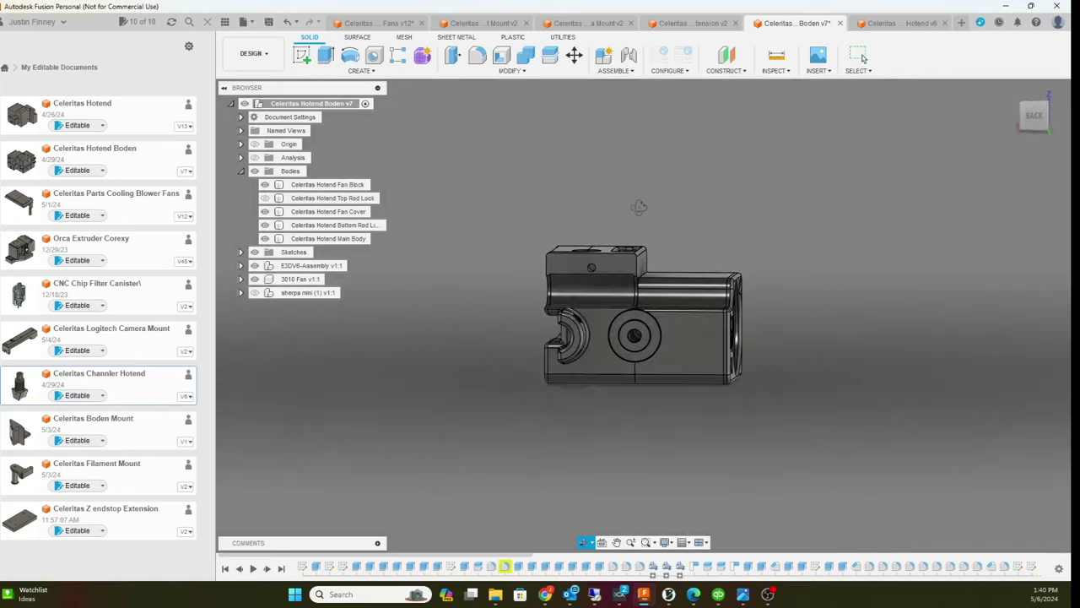
{"action": "left_click", "coordinate": [265, 197]}
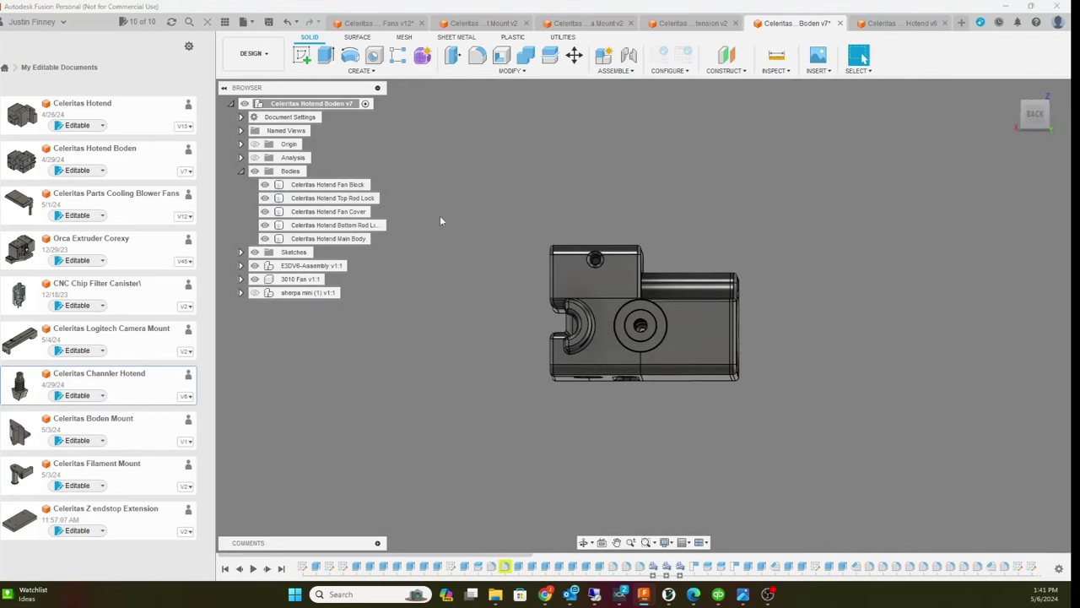
Temporarily hide the Celeritas Hotend Bottom Rod Lock body to examine the rod channel and screw holes behind it, and show it again
{"action": "middle_click_drag", "start_coordinate": [501, 211], "coordinate": [516, 224], "text": "shift"}
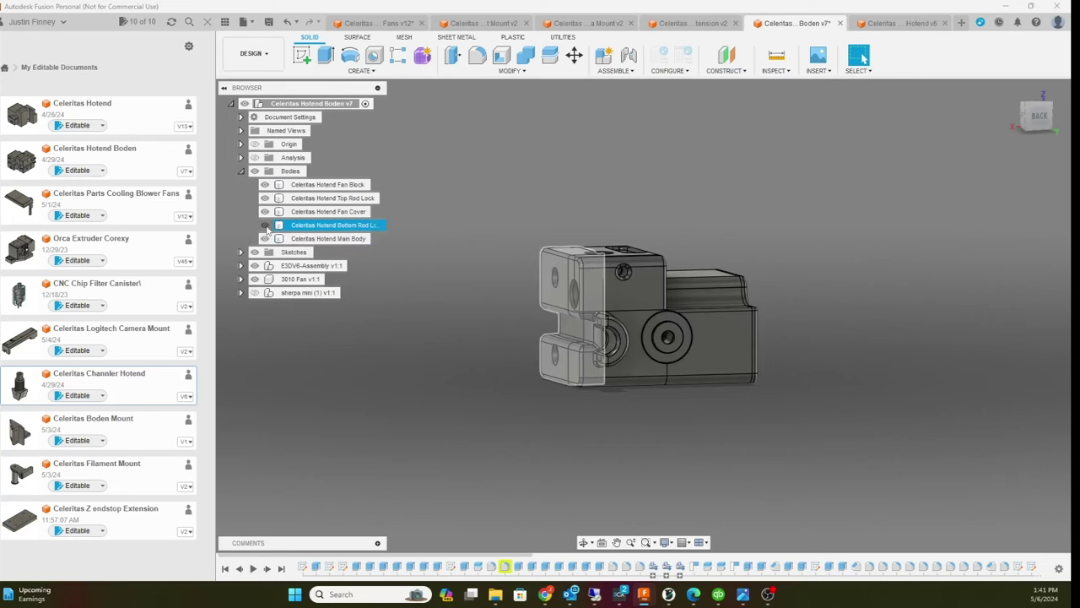
{"action": "middle_click_drag", "start_coordinate": [494, 234], "coordinate": [537, 218], "text": "shift"}
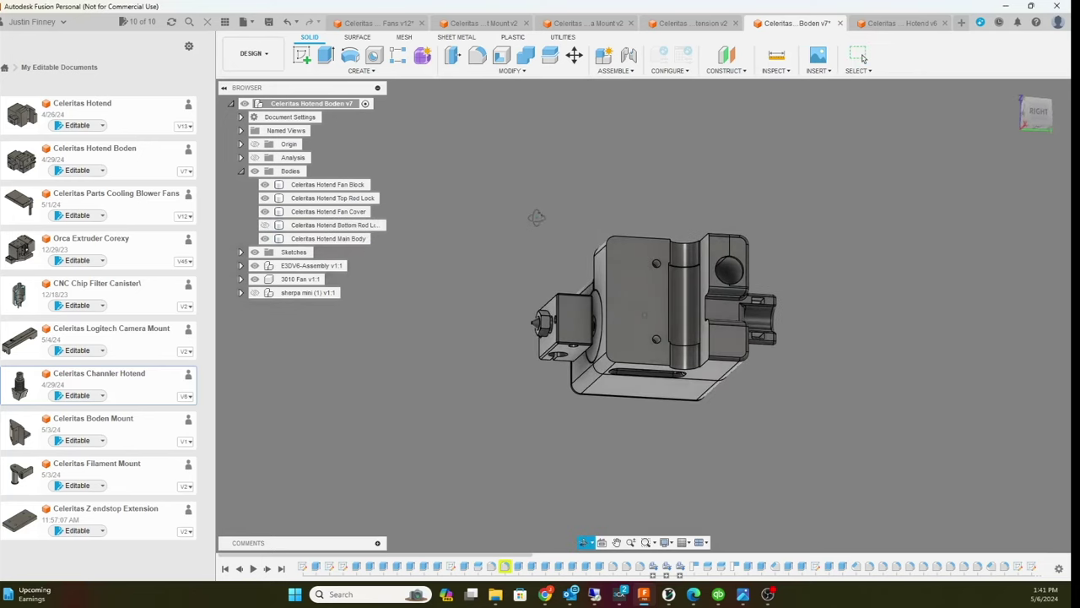
{"action": "mouse_move", "coordinate": [890, 358]}
{"action": "middle_mouse_down", "text": "shift"}
{"action": "mouse_move", "coordinate": [900, 295]}
{"action": "mouse_move", "coordinate": [889, 341]}
{"action": "middle_mouse_up", "text": "shift"}
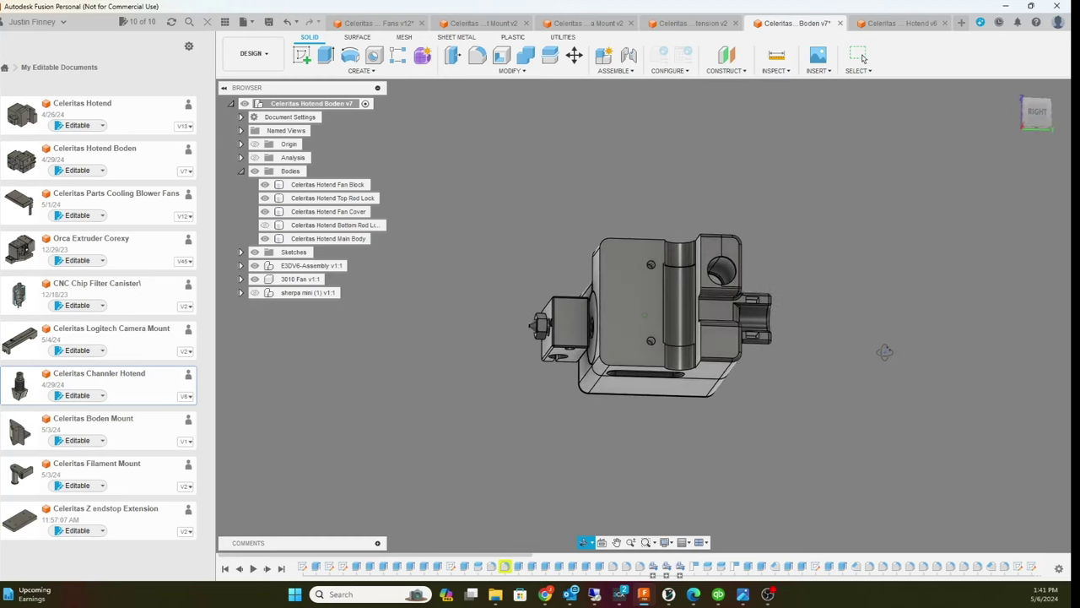
{"action": "middle_click_drag", "start_coordinate": [884, 345], "coordinate": [780, 395], "text": "shift"}
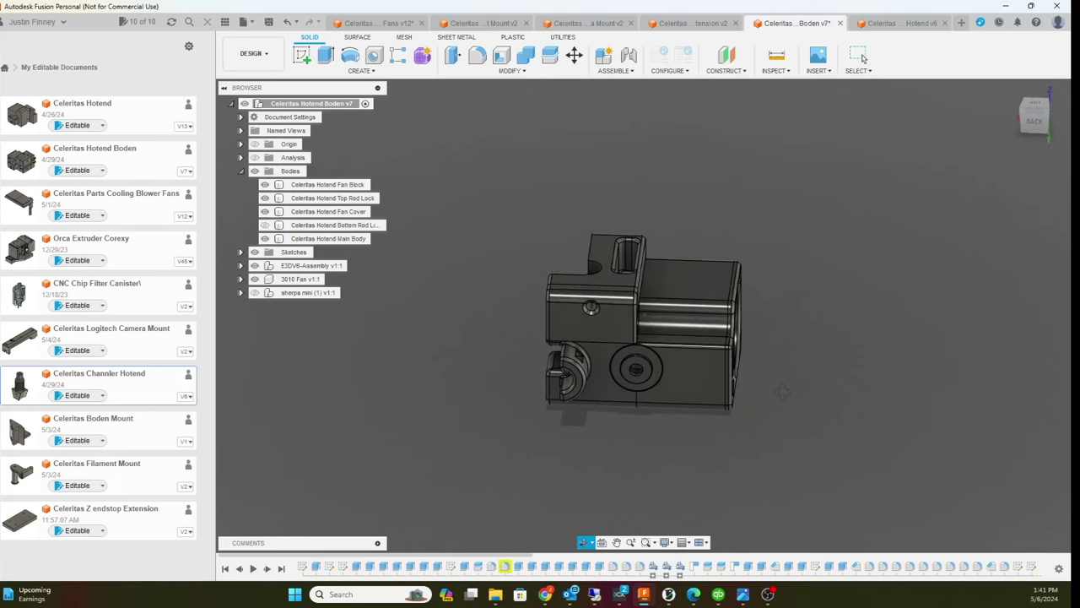
{"action": "middle_click_drag", "start_coordinate": [783, 391], "coordinate": [844, 355], "text": "shift"}
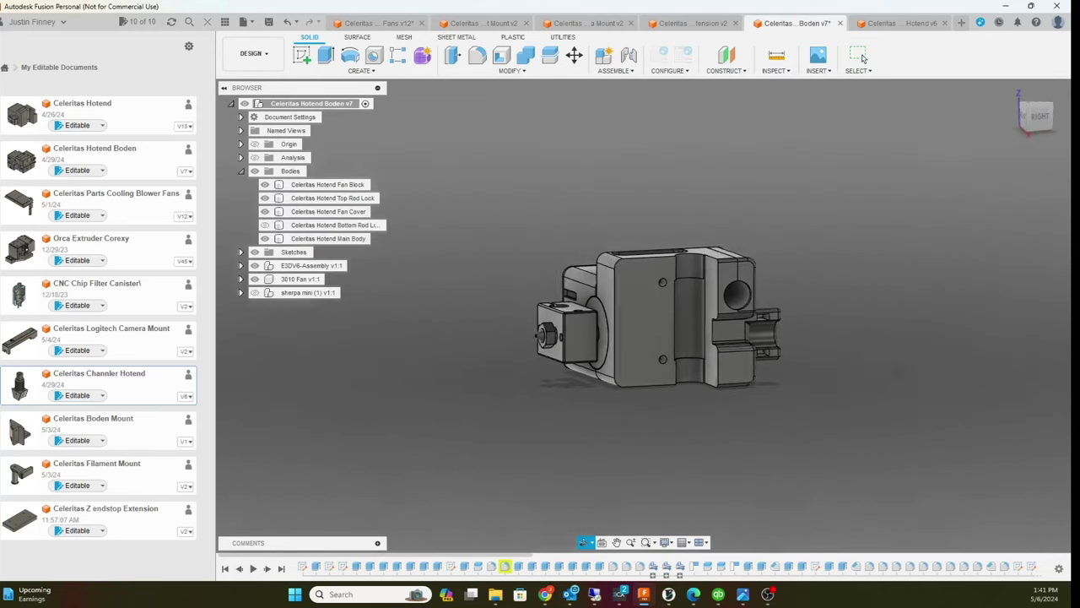
{"action": "left_click", "coordinate": [265, 225]}
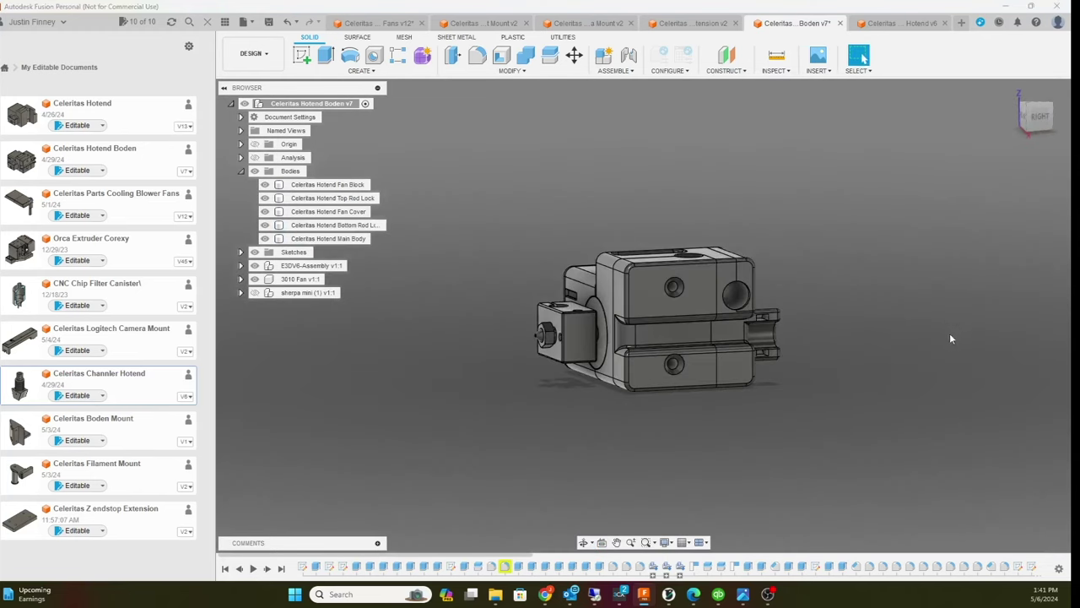
Examine the complete Boden hotend assembly from its slotted face, heater block end and fan side
{"action": "middle_click_drag", "start_coordinate": [950, 338], "coordinate": [742, 151], "text": "shift"}
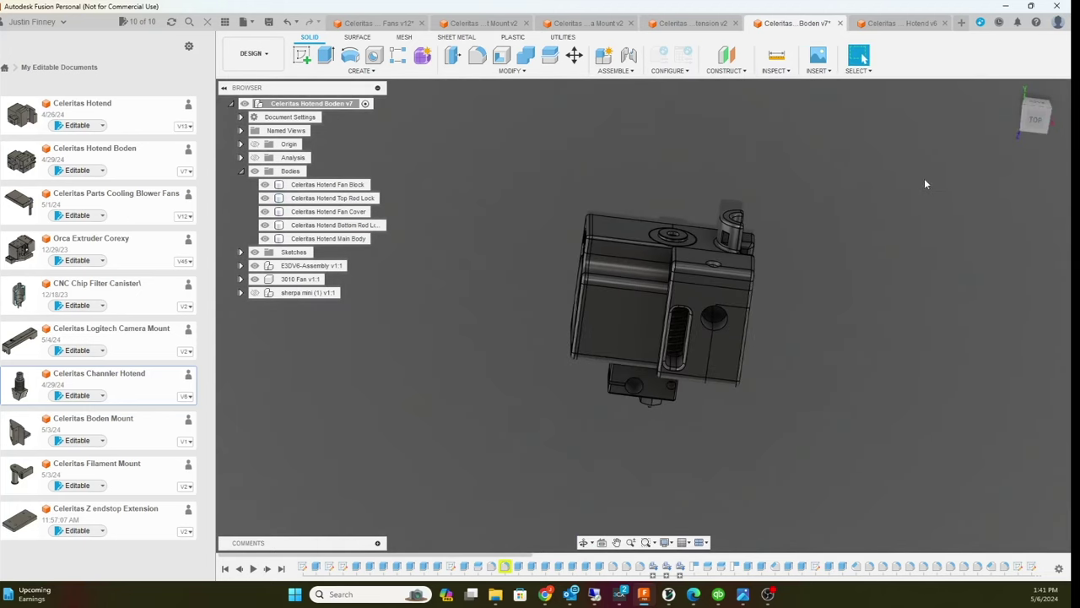
{"action": "middle_click_drag", "start_coordinate": [925, 183], "coordinate": [863, 57], "text": "shift"}
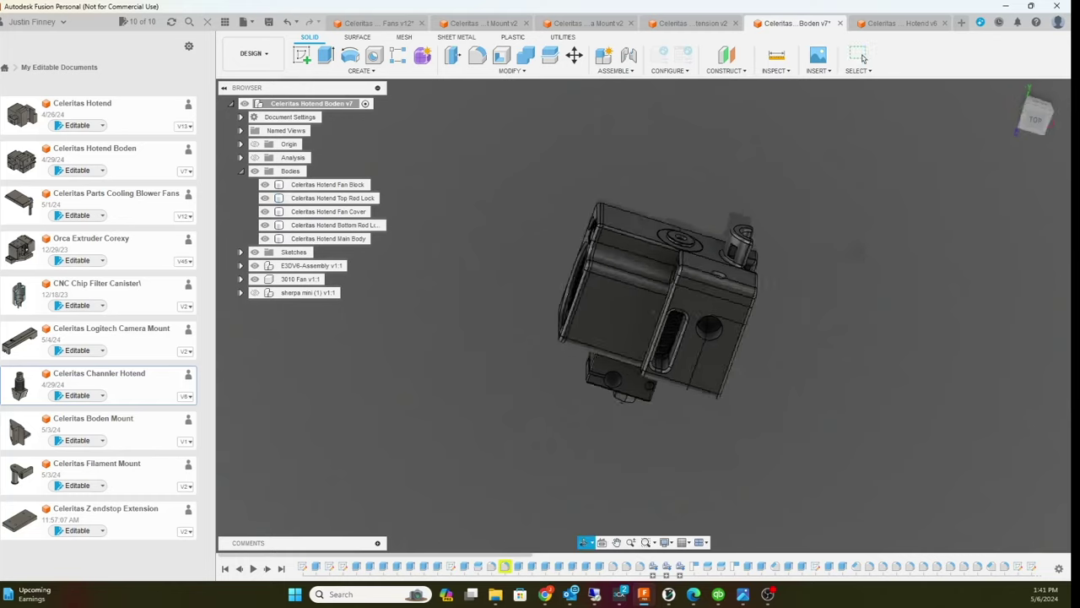
{"action": "middle_click_drag", "start_coordinate": [878, 169], "coordinate": [544, 354], "text": "shift"}
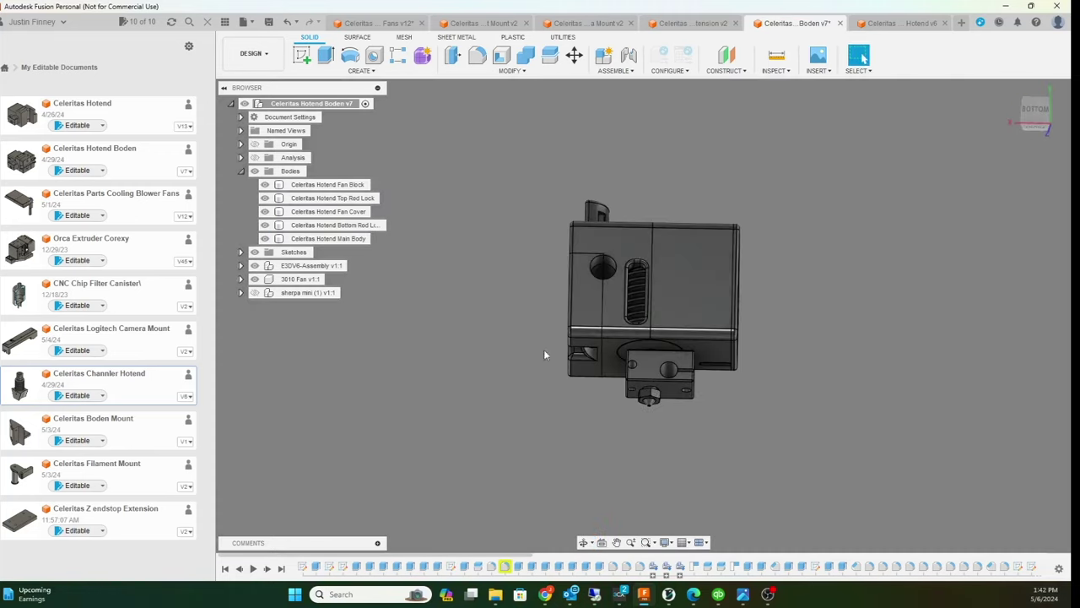
{"action": "middle_click_drag", "start_coordinate": [898, 353], "coordinate": [861, 343], "text": "shift"}
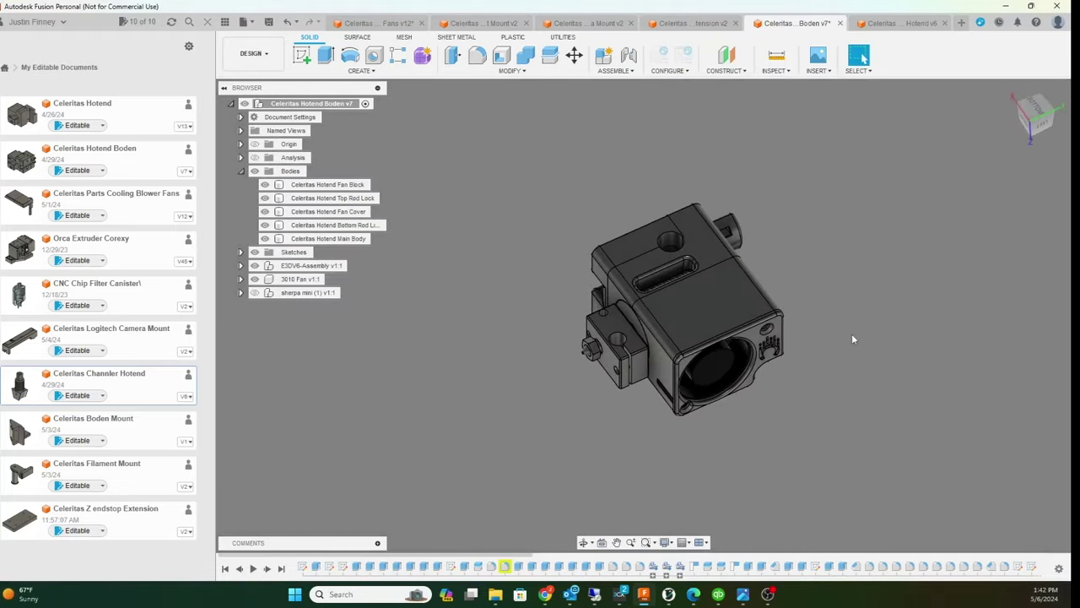